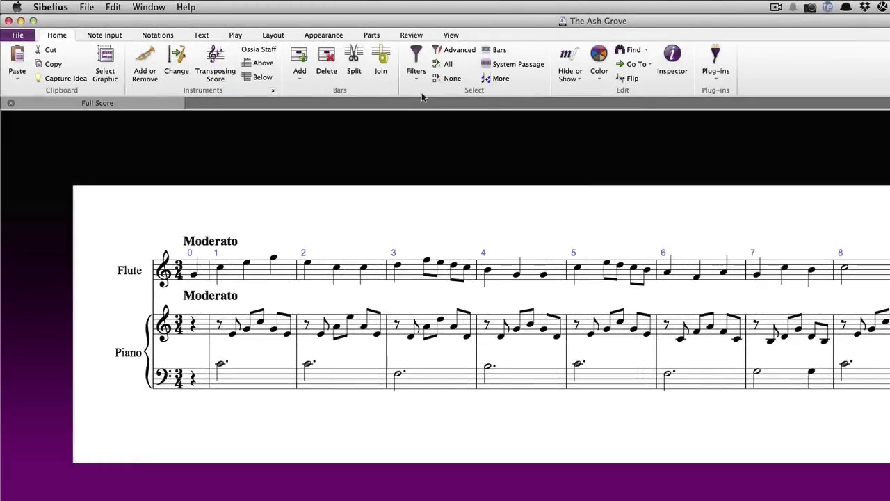
# Step: Add a comment below bar 4, 'The B in the bass is a little weak here - try a different note', nudged slightly left
pyautogui.click(411, 35)
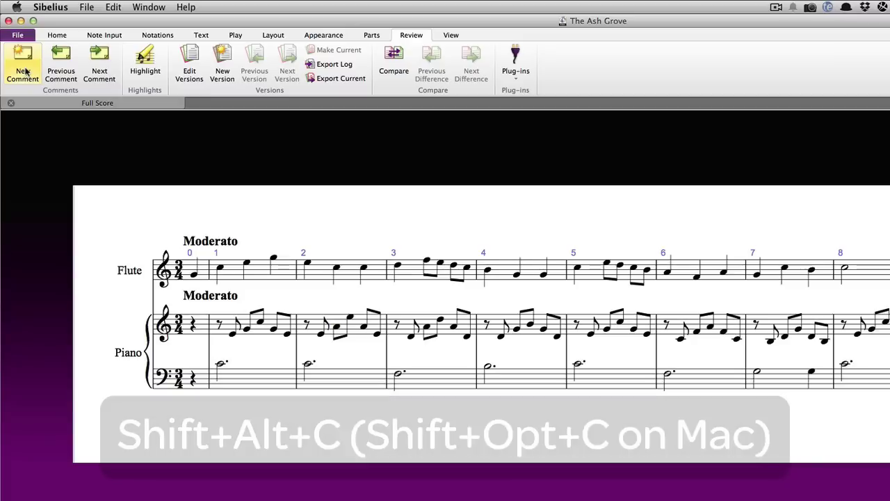
pyautogui.click(24, 72)
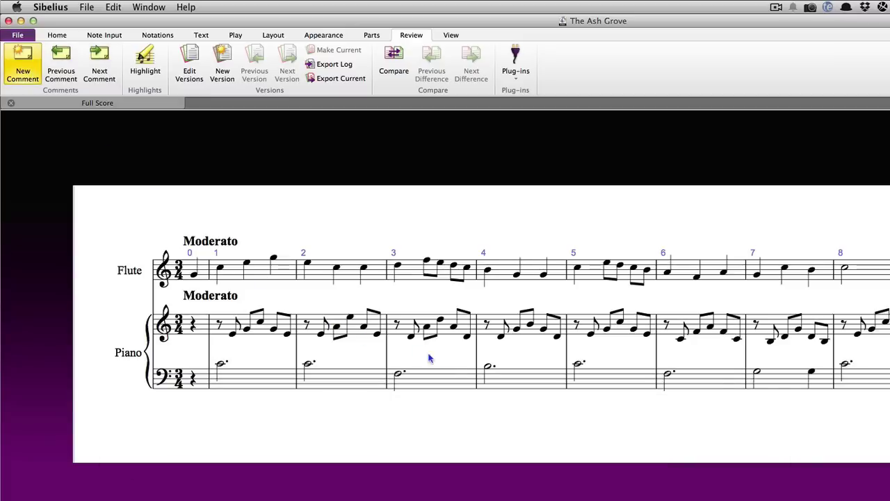
pyautogui.click(477, 403)
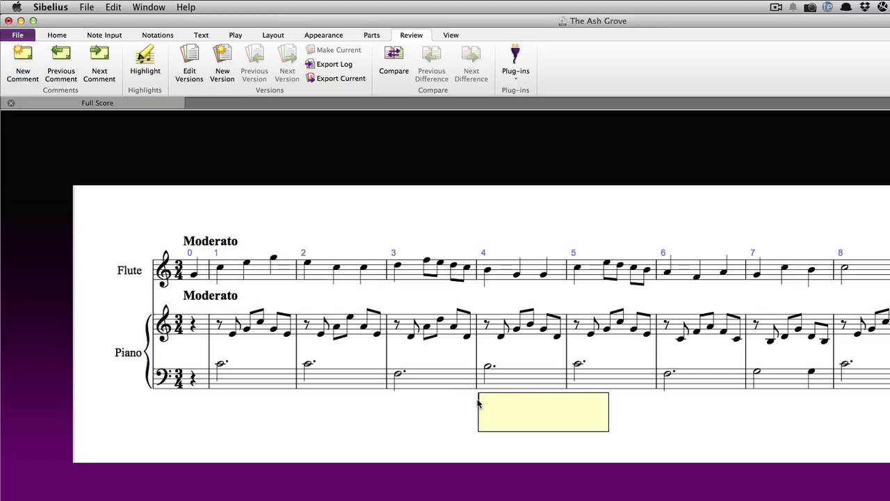
pyautogui.write('The B in the bass is a')
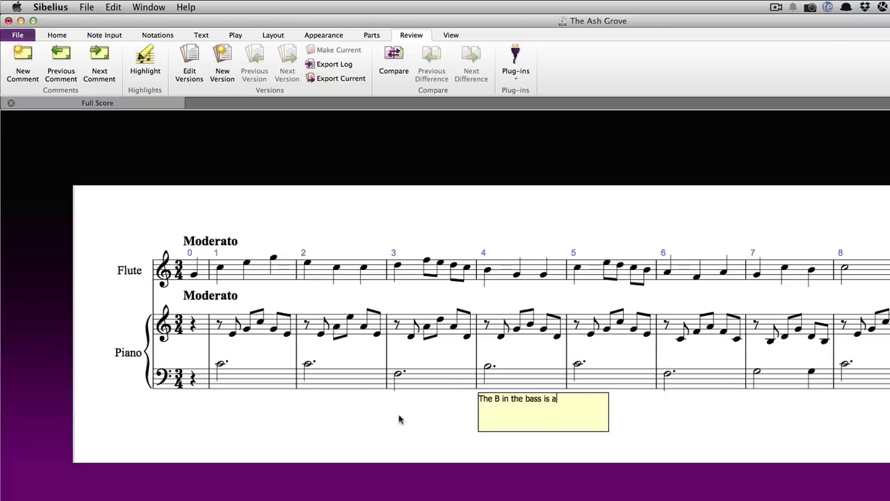
pyautogui.write(' little weak here - try a different note')
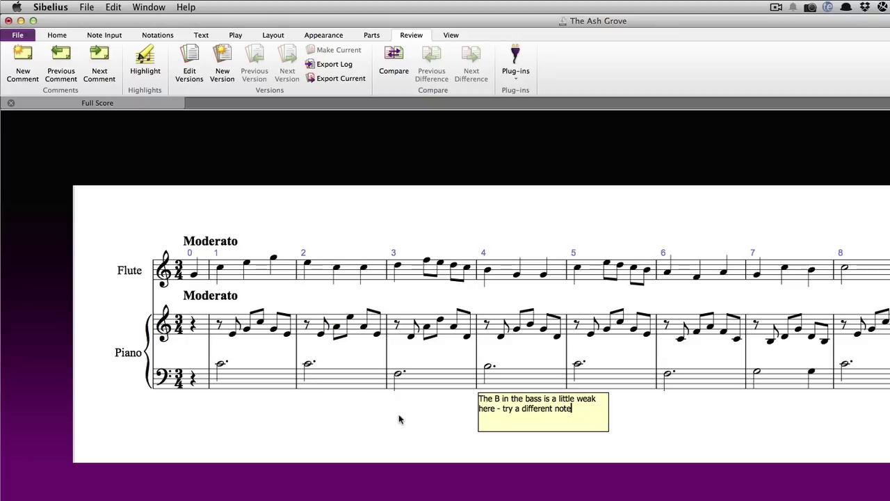
pyautogui.press('Escape')
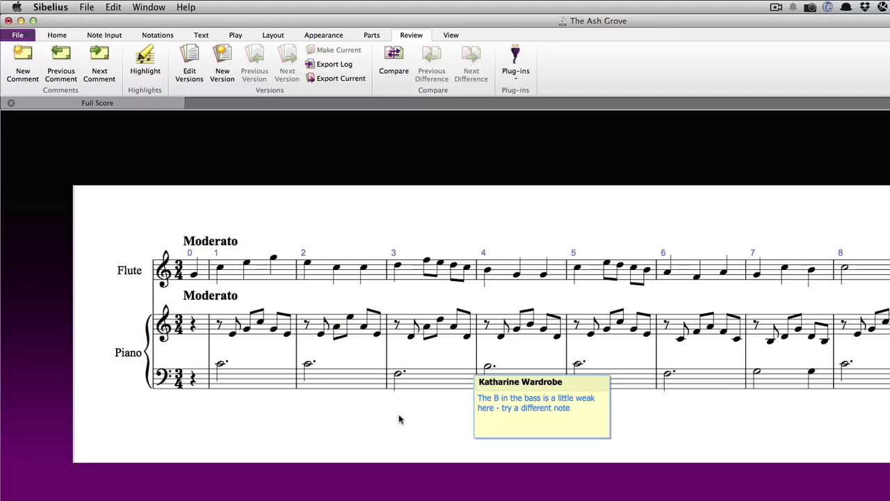
pyautogui.moveTo(502, 391)
pyautogui.mouseDown()
pyautogui.moveTo(437, 391)
pyautogui.moveTo(520, 387)
pyautogui.mouseUp()
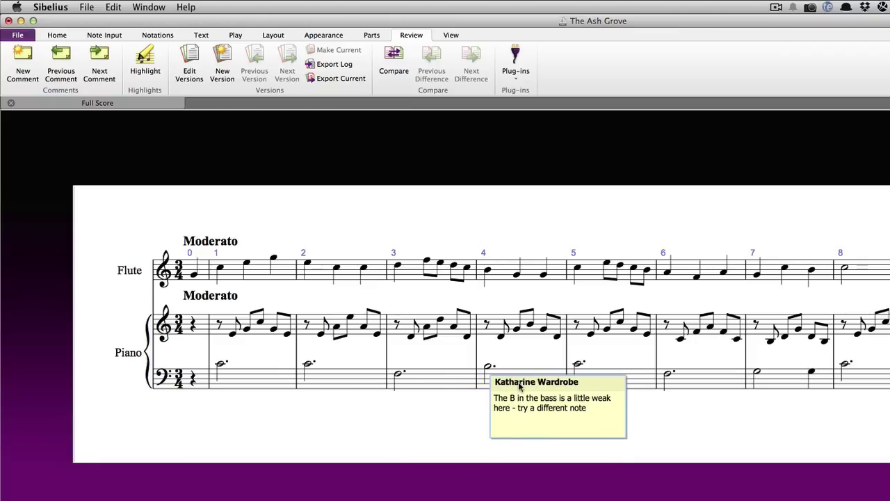
# Step: Select flute bars 1–2 and comment 'Add some articulation to the flute part'
pyautogui.click(258, 269)
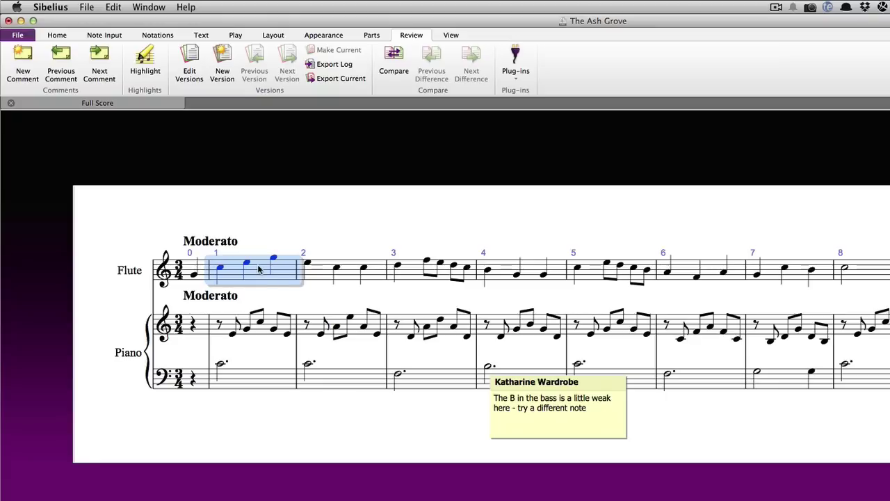
pyautogui.keyDown('shift'); pyautogui.click(379, 274); pyautogui.keyUp('shift')
pyautogui.click(25, 62)
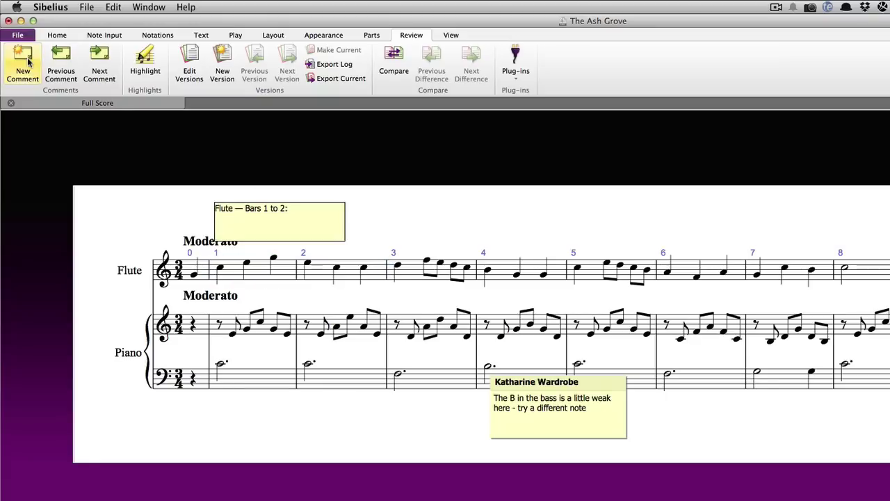
pyautogui.write('Add some articulation to the flute part')
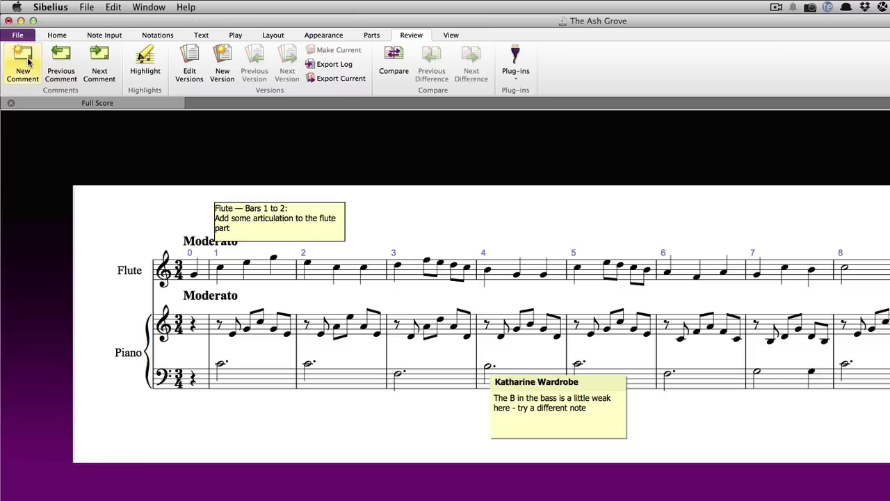
pyautogui.press('Escape')
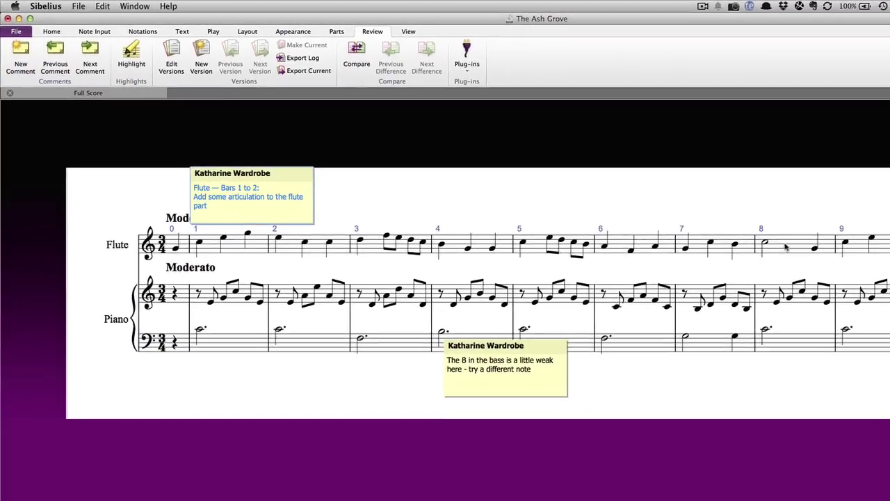
pyautogui.click(820, 252)
pyautogui.keyDown('shift'); pyautogui.click(825, 356); pyautogui.keyUp('shift')
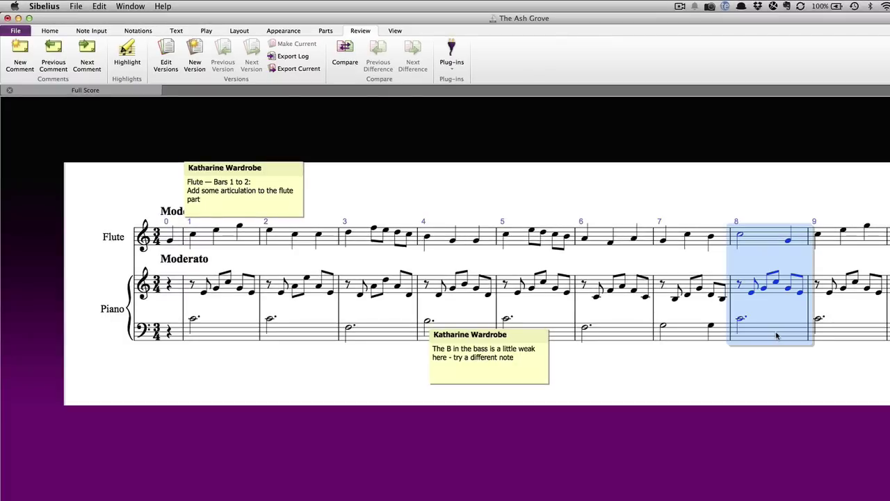
pyautogui.press('super+shift+c')
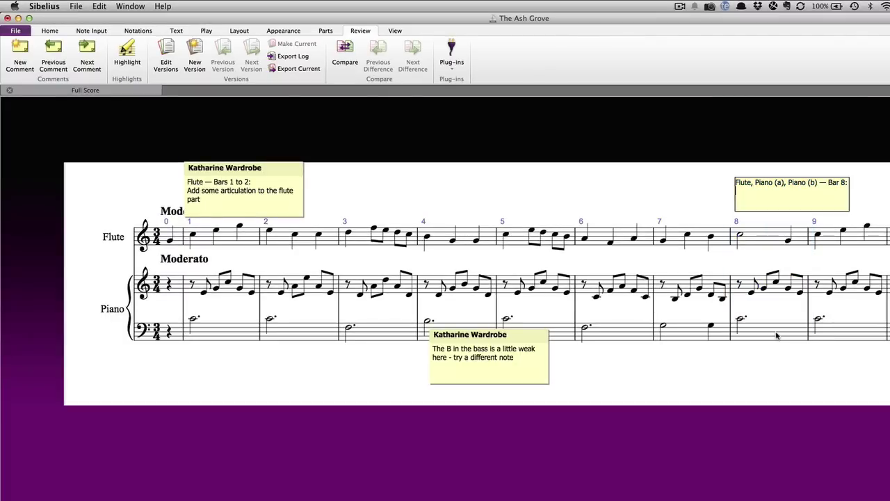
pyautogui.write('End of phrase')
pyautogui.press('Escape')
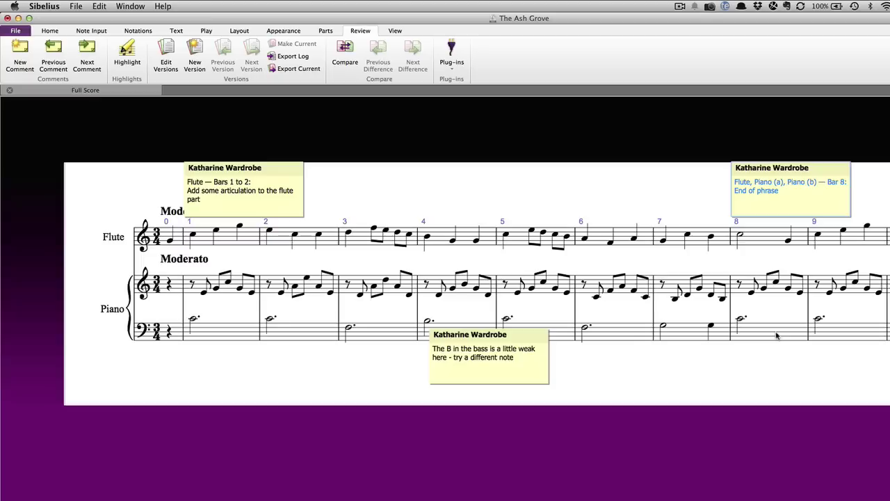
pyautogui.doubleClick(785, 195)
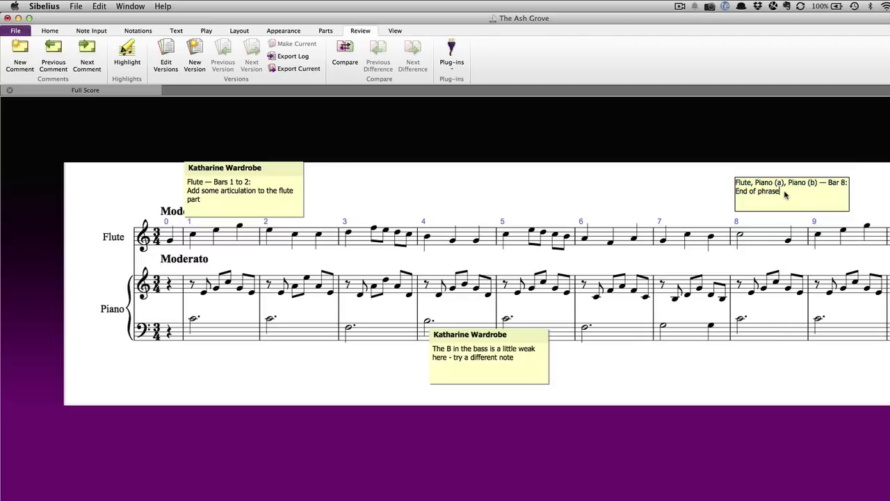
pyautogui.write('- add some articulation here')
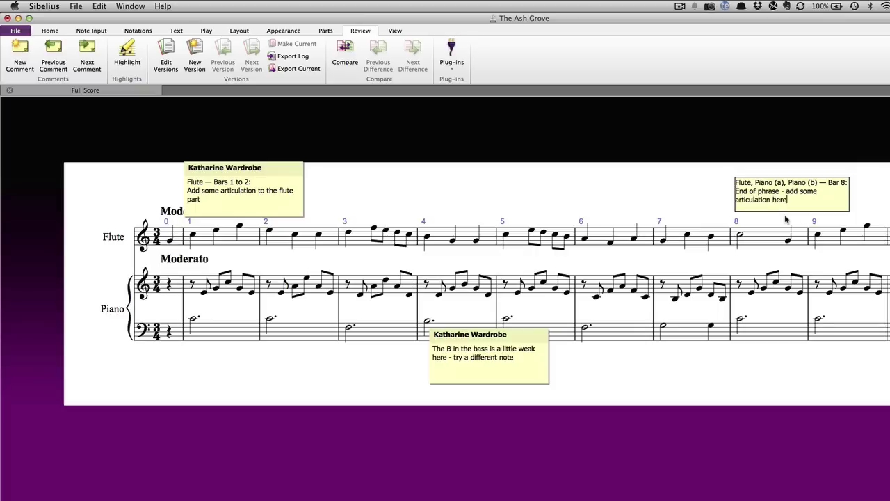
pyautogui.press('Escape')
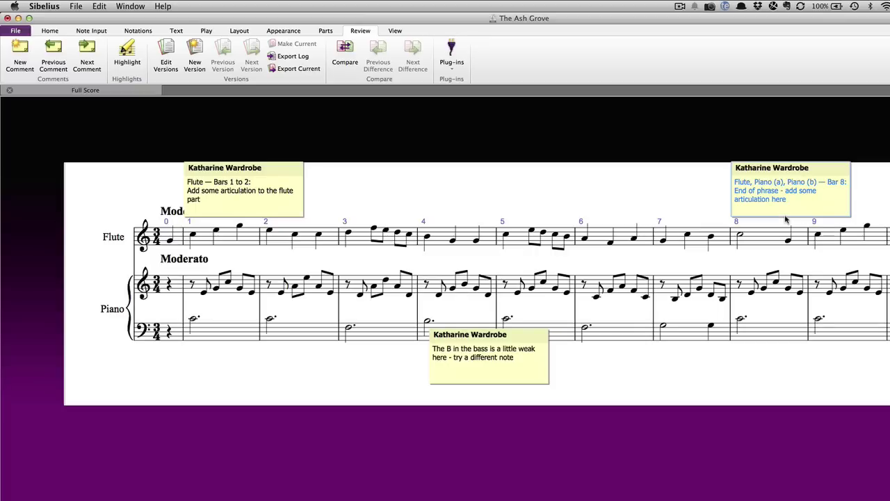
pyautogui.press('Escape')
pyautogui.click(789, 170)
pyautogui.press('Delete')
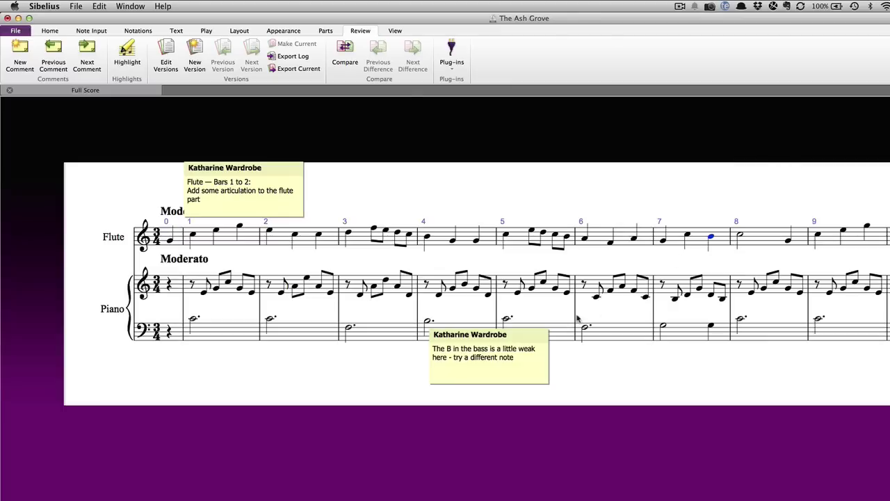
# Step: Recolour the bar 4 bass comment pink using Home > Color > Choose Color
pyautogui.click(535, 340)
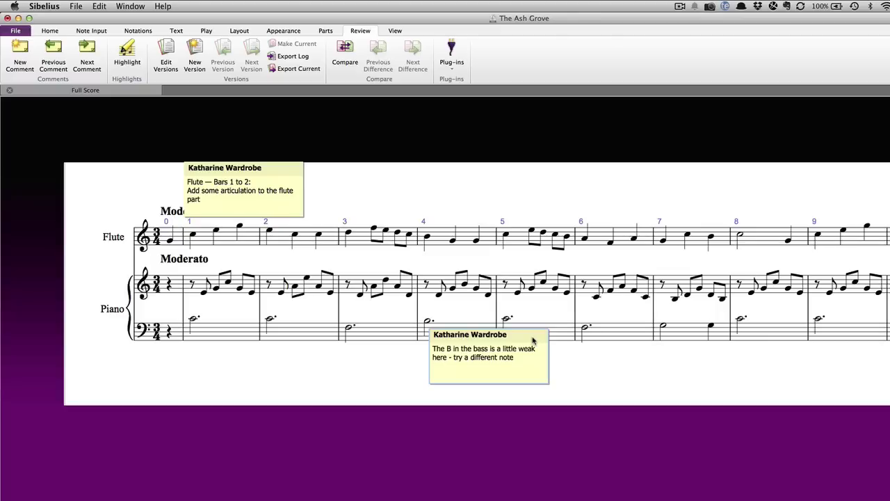
pyautogui.click(54, 32)
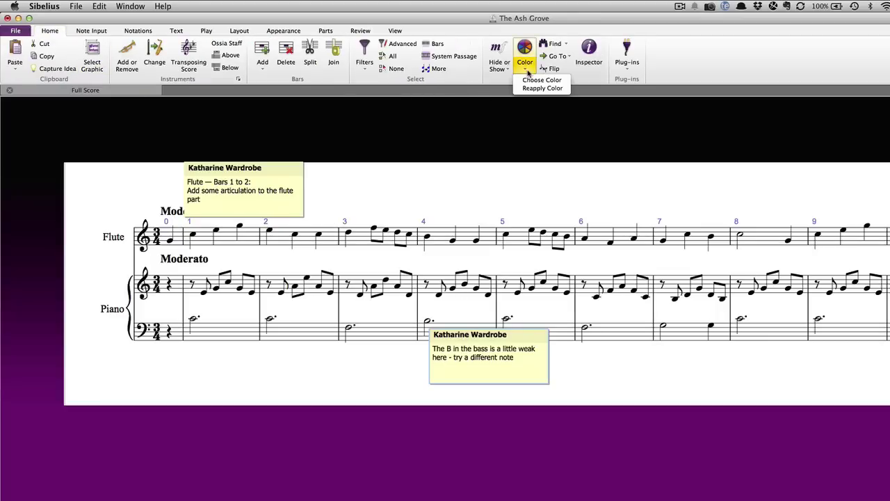
pyautogui.click(527, 75)
pyautogui.click(529, 82)
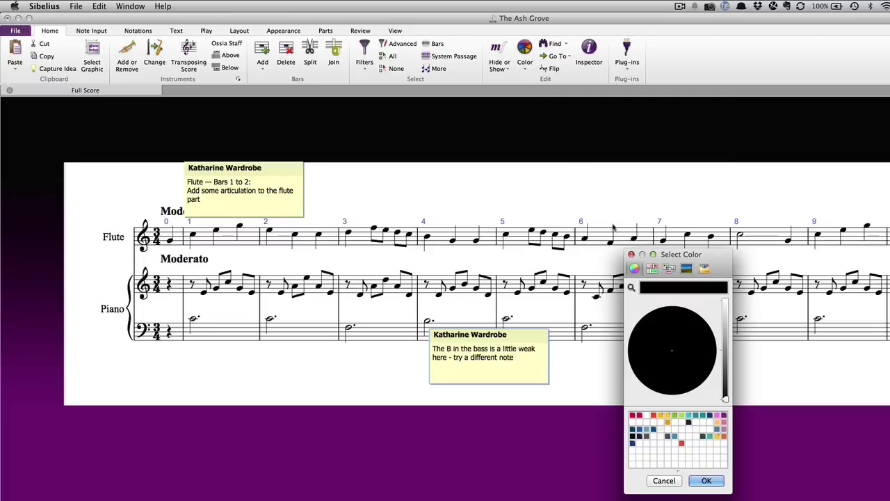
pyautogui.click(716, 415)
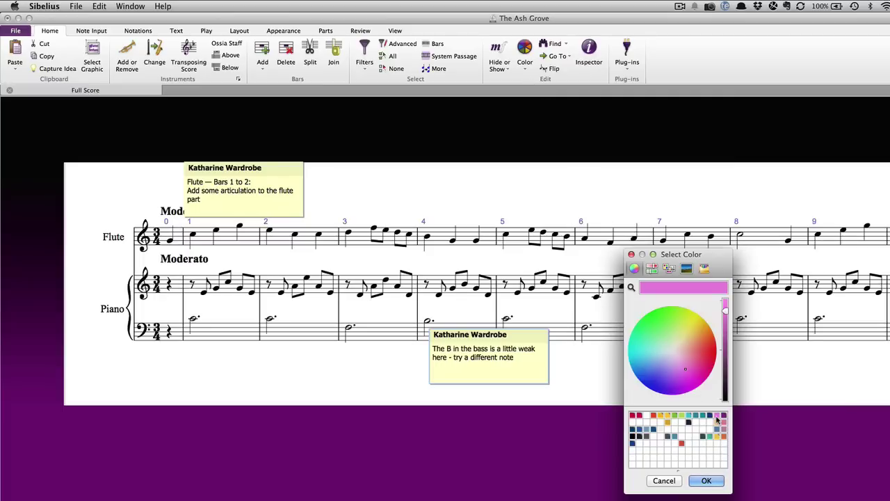
pyautogui.click(709, 481)
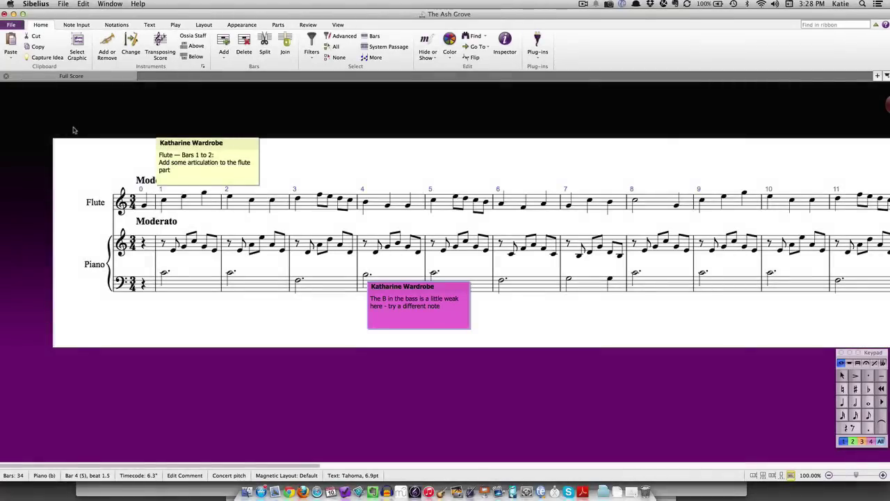
# Step: In Preferences > Other, tick Override default username and type a new username over the old one
pyautogui.click(11, 25)
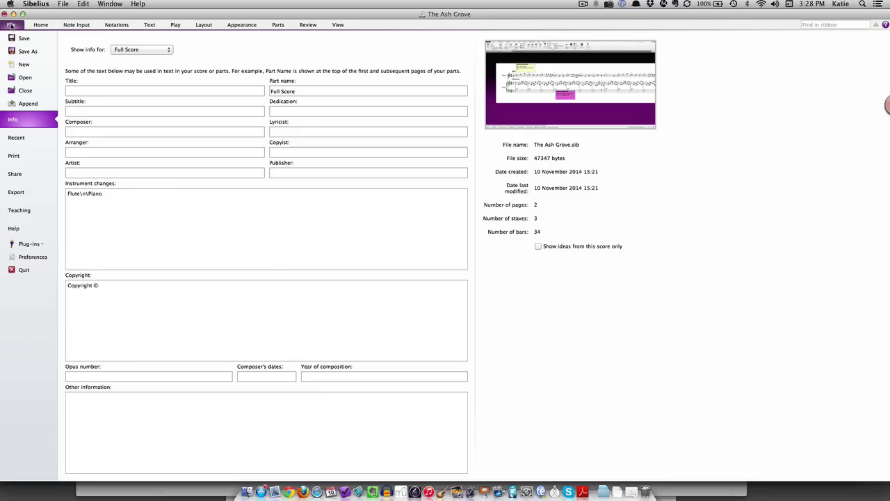
pyautogui.click(34, 256)
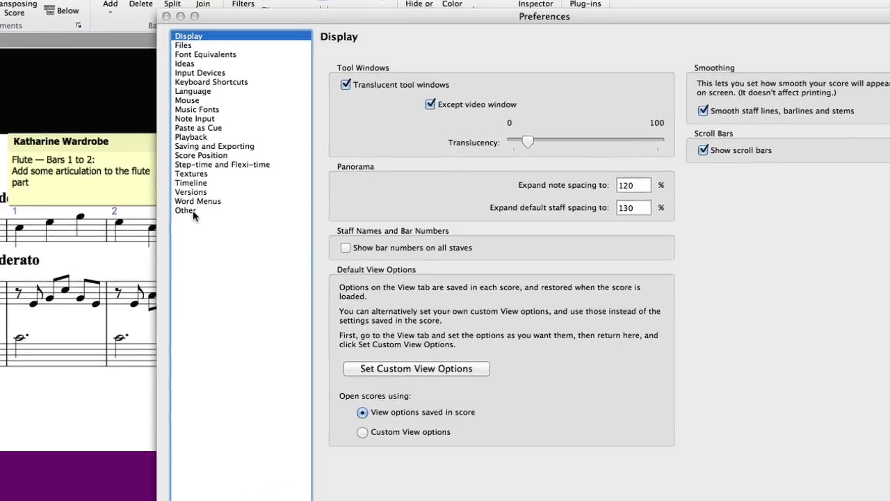
pyautogui.click(188, 211)
pyautogui.click(366, 243)
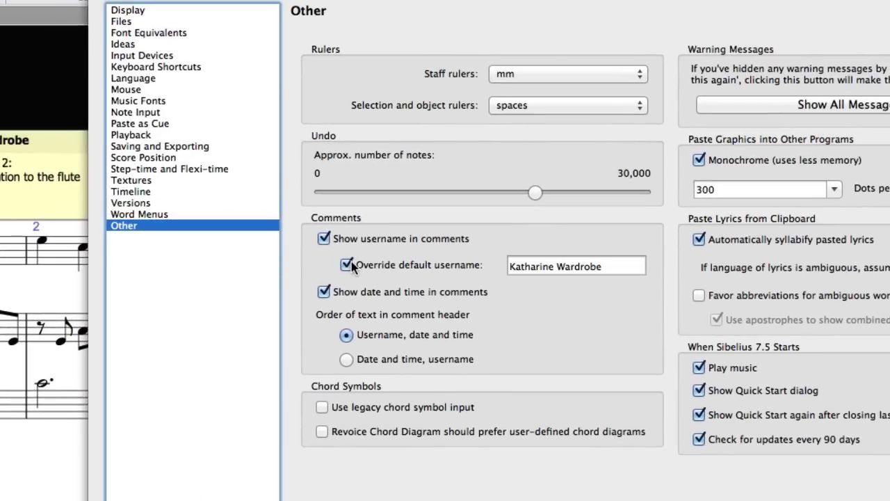
pyautogui.moveTo(609, 265); pyautogui.dragTo(514, 258)
pyautogui.write('Kati')
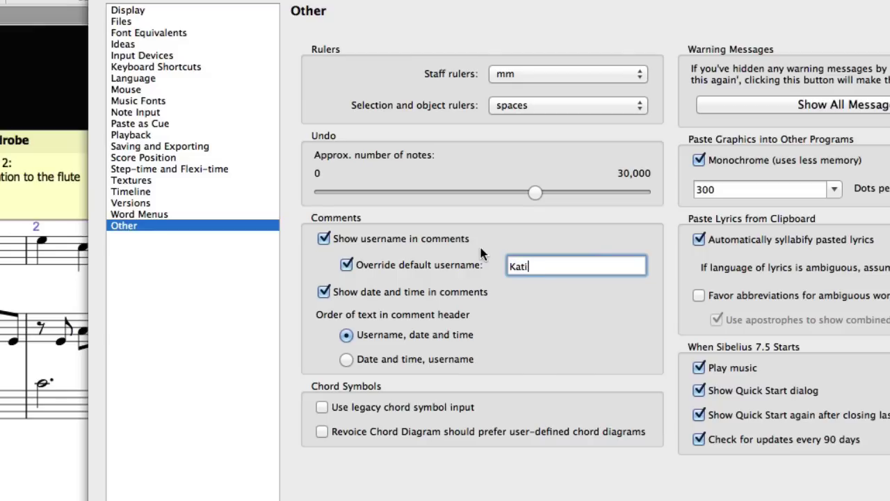
pyautogui.write('e the magnificent')
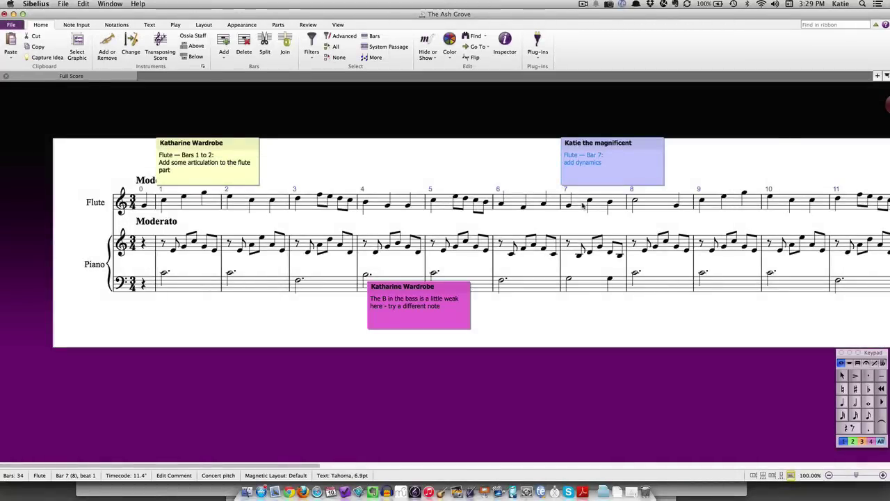
# Step: Minimise the flute bars 1–2, pink bass and bar 7 flute comments to their initials
pyautogui.doubleClick(225, 145)
pyautogui.doubleClick(404, 287)
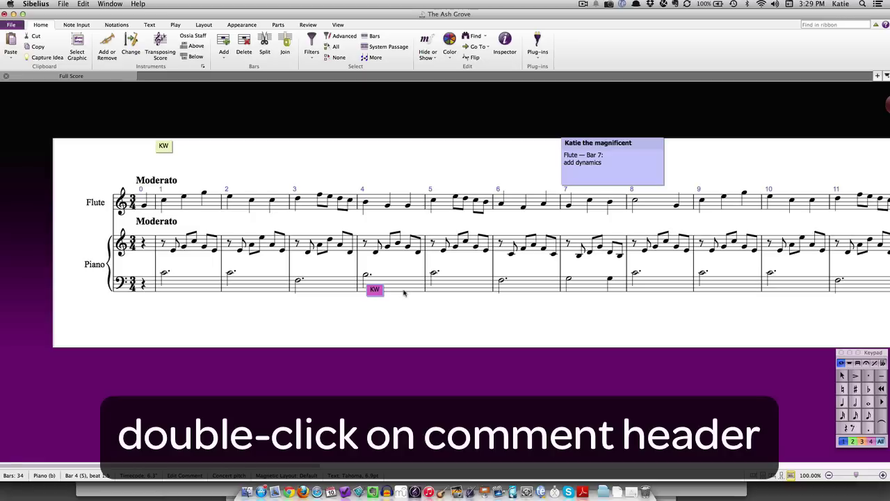
pyautogui.doubleClick(592, 144)
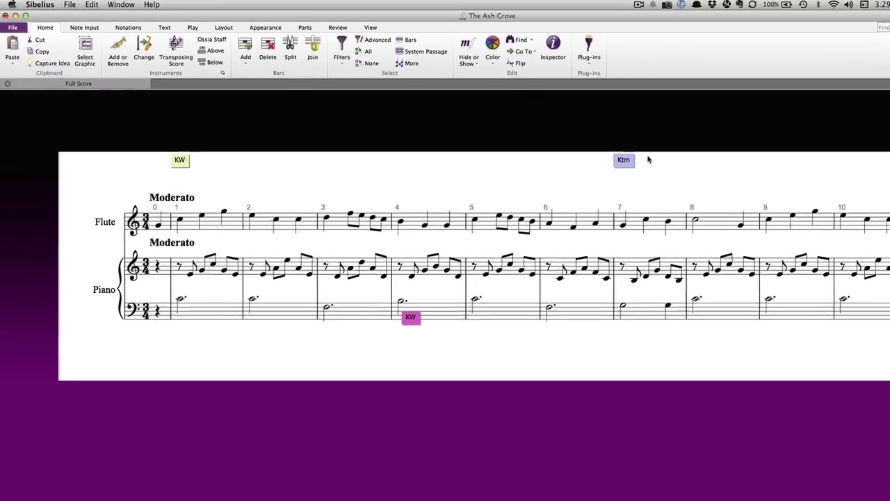
# Step: Untick and then re-tick Comments under View > Invisibles to hide and show them
pyautogui.click(397, 30)
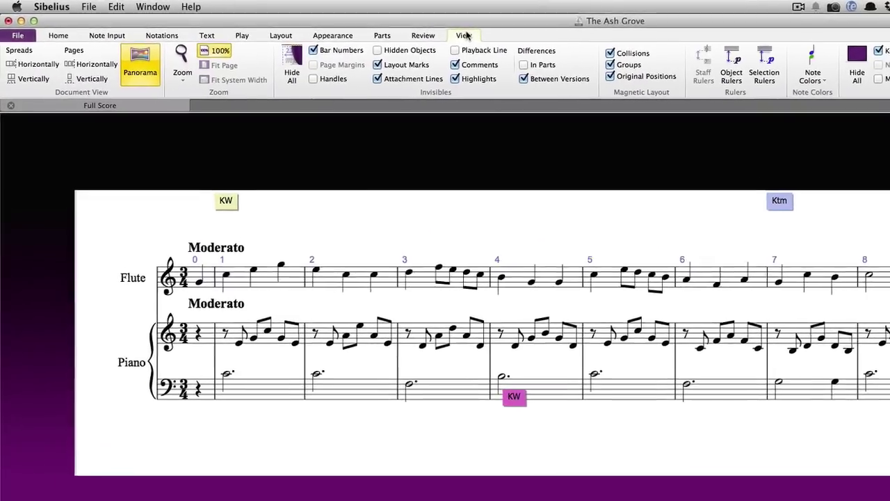
pyautogui.click(473, 67)
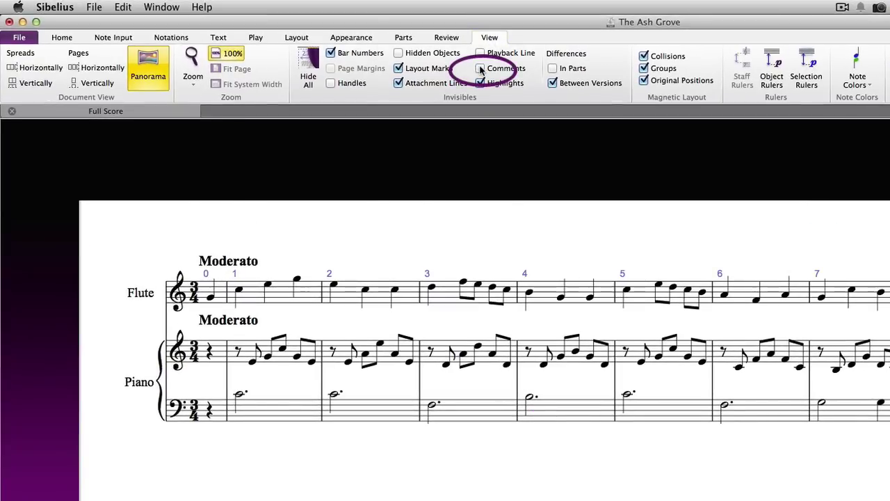
pyautogui.click(480, 69)
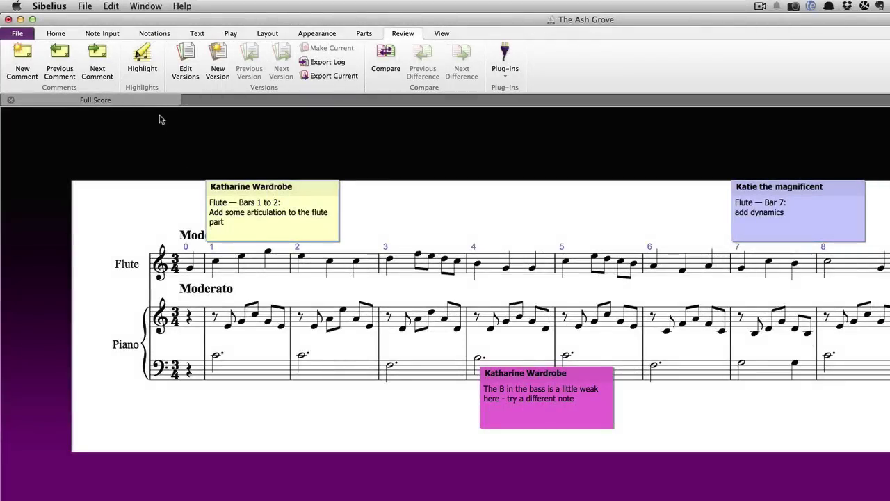
# Step: Step forward through the comments twice with Next Comment
pyautogui.click(98, 58)
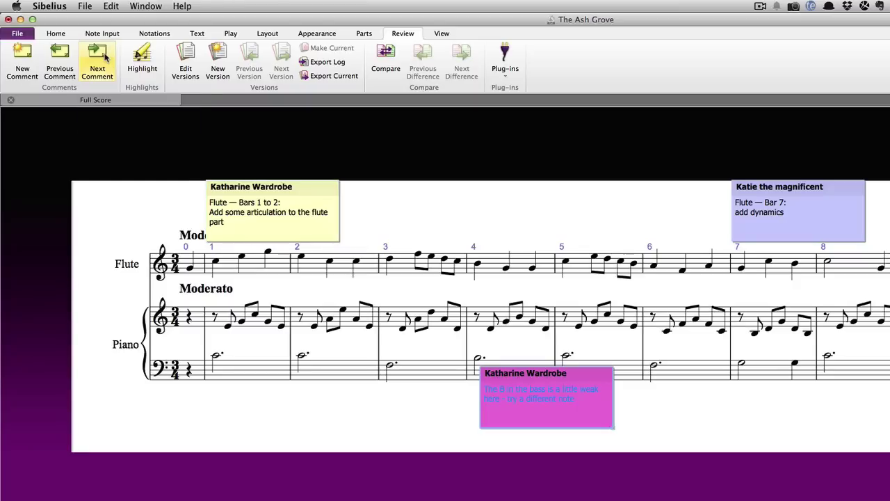
pyautogui.click(104, 58)
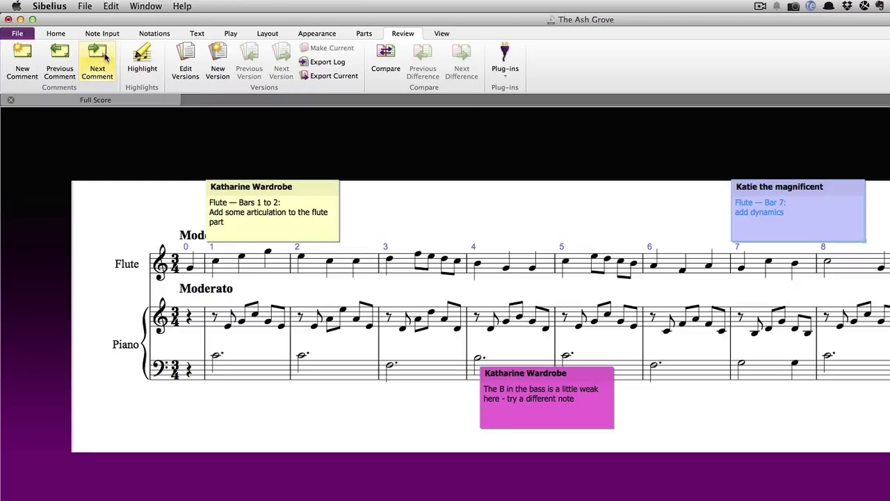
# Step: Go back one comment, then untick Highlights, Between Versions, Attachment Lines, Layout Marks and Bar Numbers
pyautogui.click(62, 58)
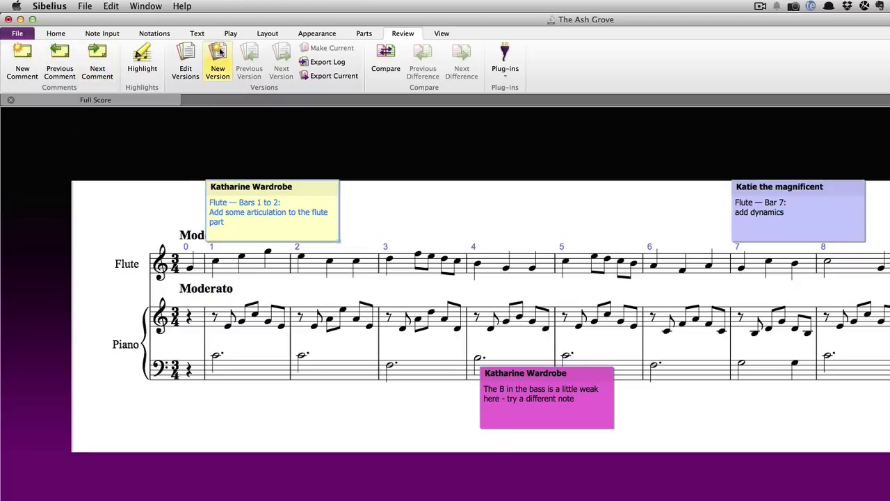
pyautogui.click(442, 35)
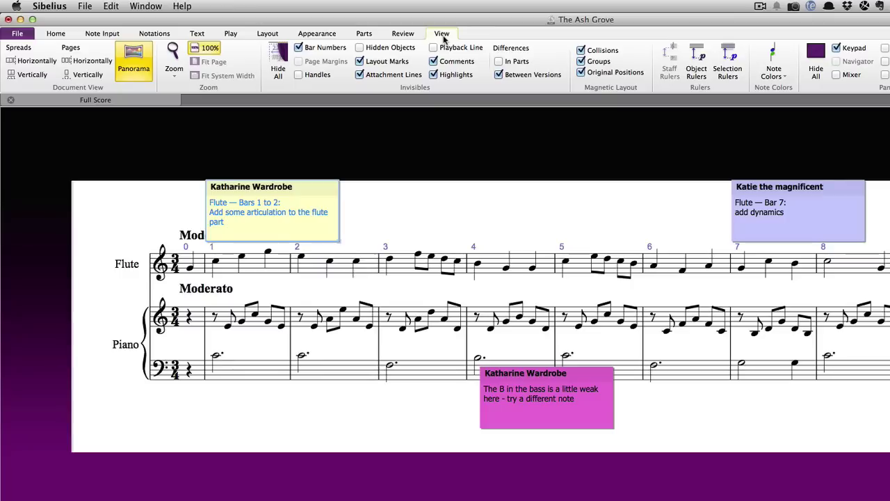
pyautogui.click(433, 74)
pyautogui.click(498, 75)
pyautogui.click(360, 74)
pyautogui.click(360, 61)
pyautogui.click(299, 48)
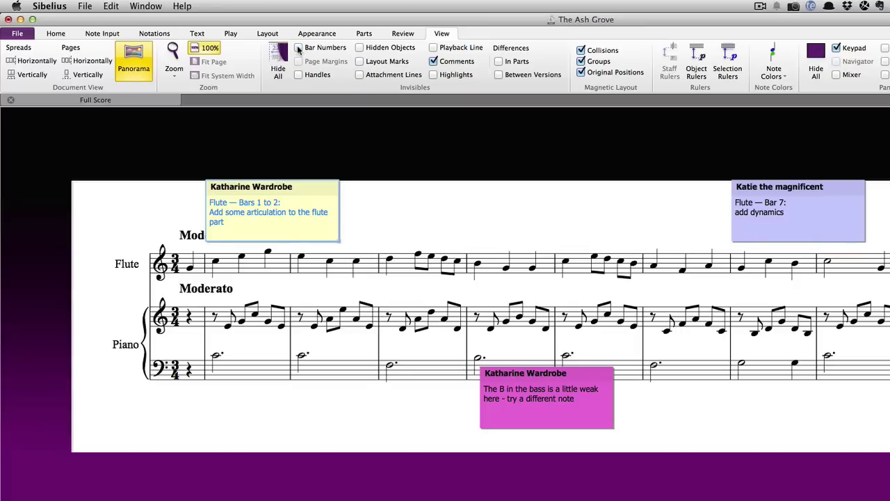
# Step: In File > Print, tick View options under Add so comments appear in the printout
pyautogui.click(19, 35)
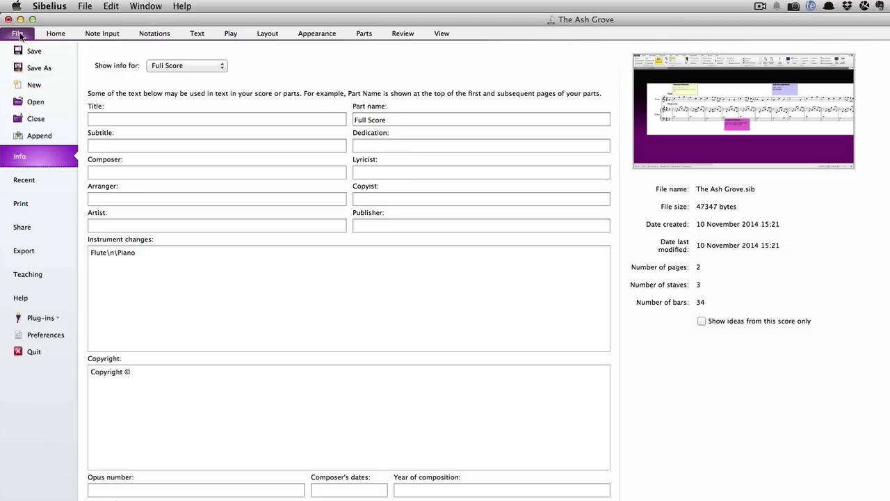
pyautogui.click(21, 204)
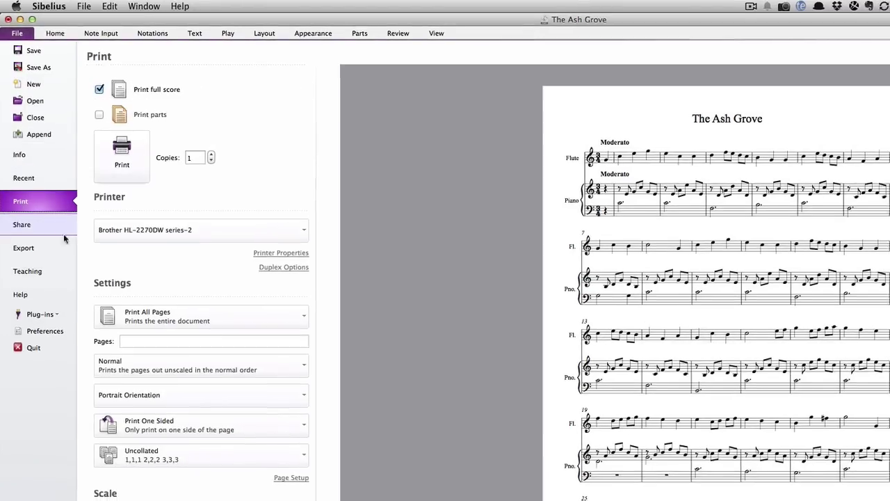
pyautogui.scroll(-3, 148, 222)
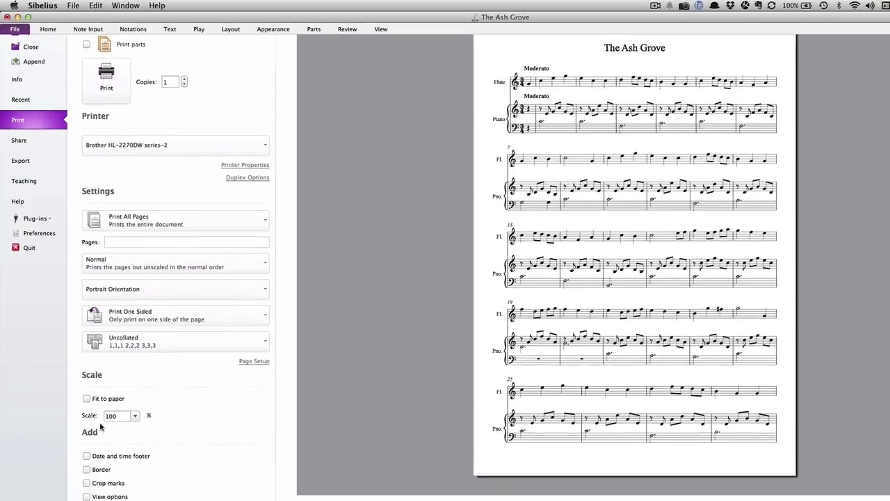
pyautogui.click(89, 500)
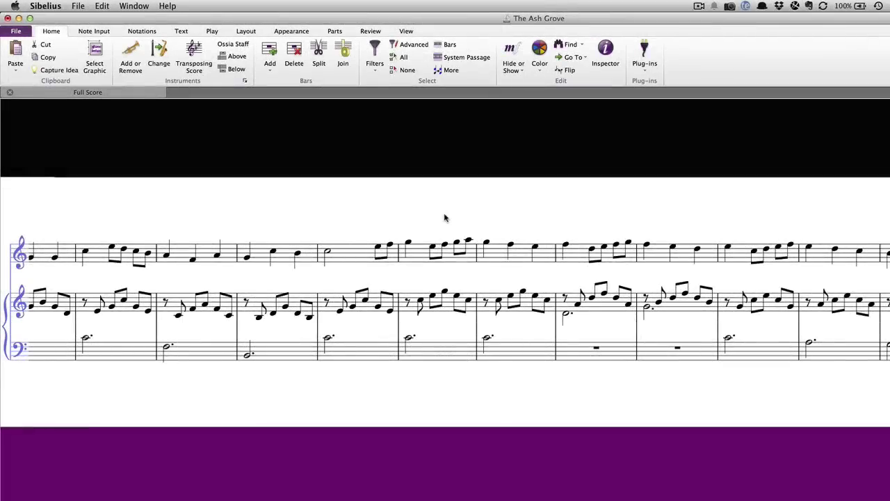
# Step: Highlight a dragged run of flute notes, then the next two flute bars, in yellow
pyautogui.click(371, 31)
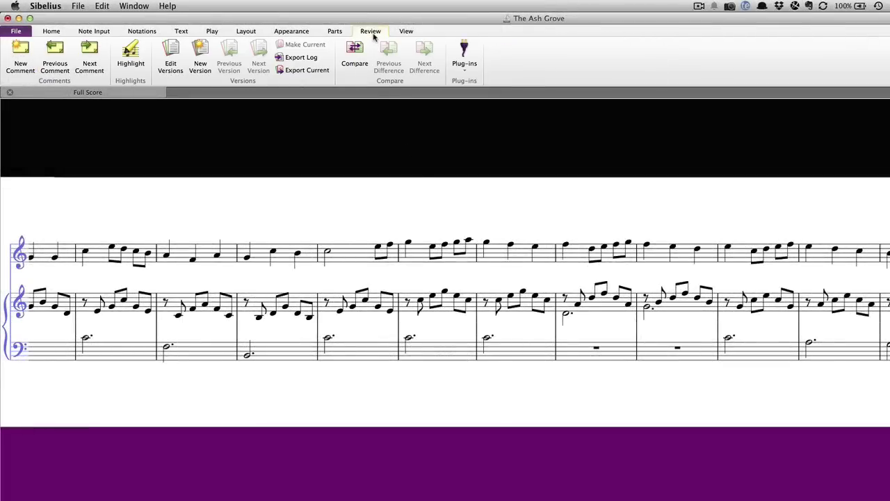
pyautogui.click(134, 67)
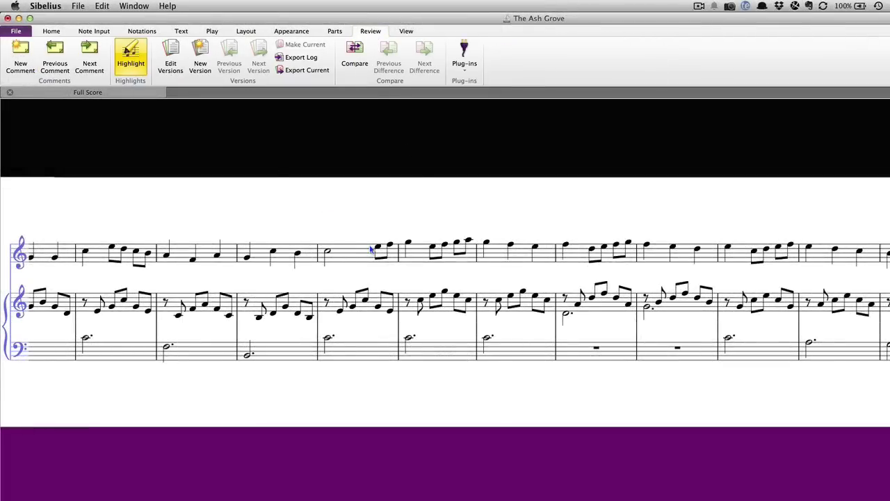
pyautogui.moveTo(375, 249); pyautogui.dragTo(530, 276)
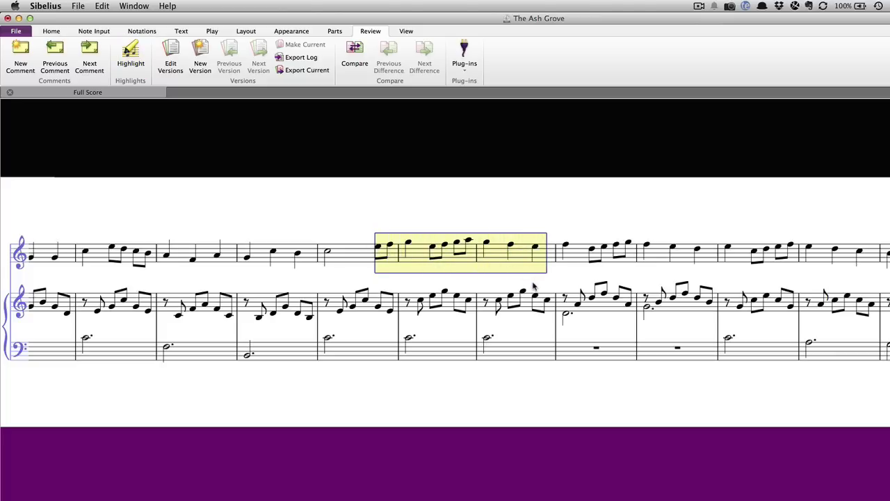
pyautogui.click(569, 257)
pyautogui.keyDown('shift'); pyautogui.click(689, 261); pyautogui.keyUp('shift')
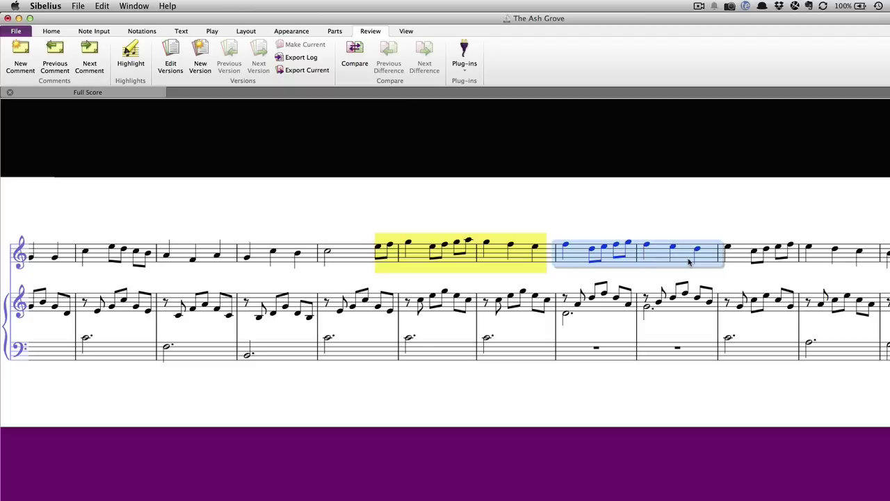
pyautogui.click(127, 59)
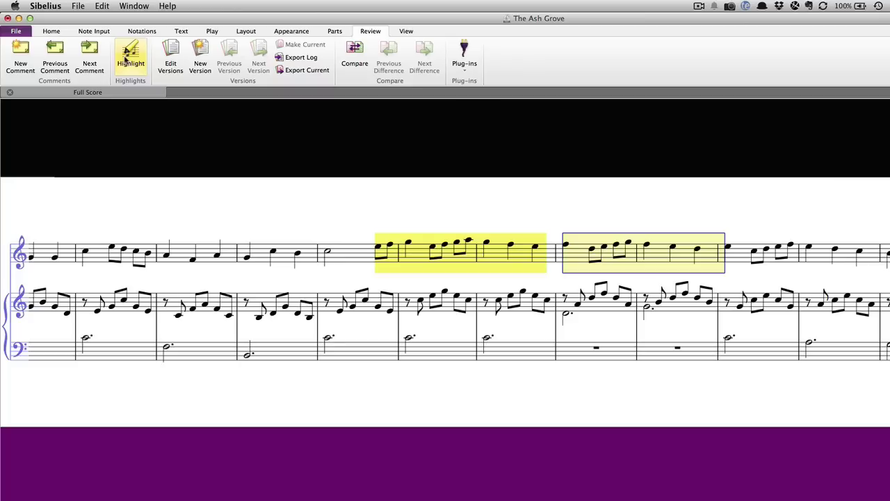
# Step: Recolour the second flute highlight pink and fit it to the two bars after the yellow passage
pyautogui.click(52, 32)
pyautogui.click(536, 72)
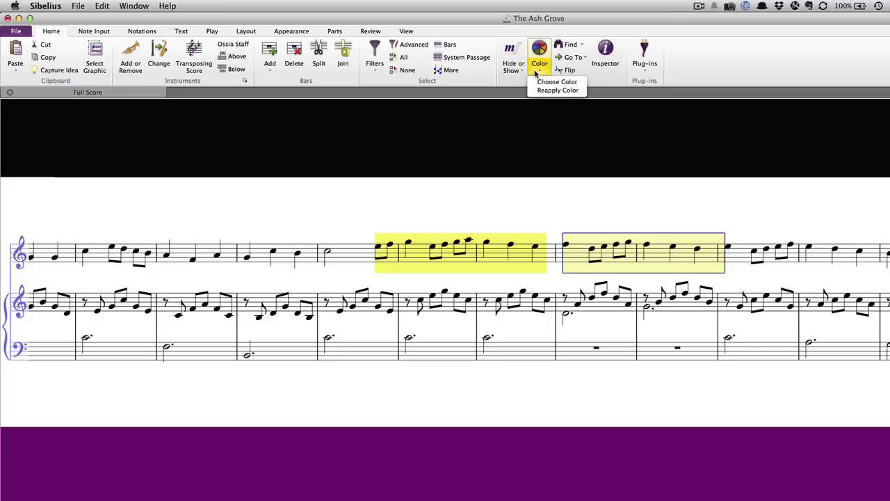
pyautogui.click(555, 82)
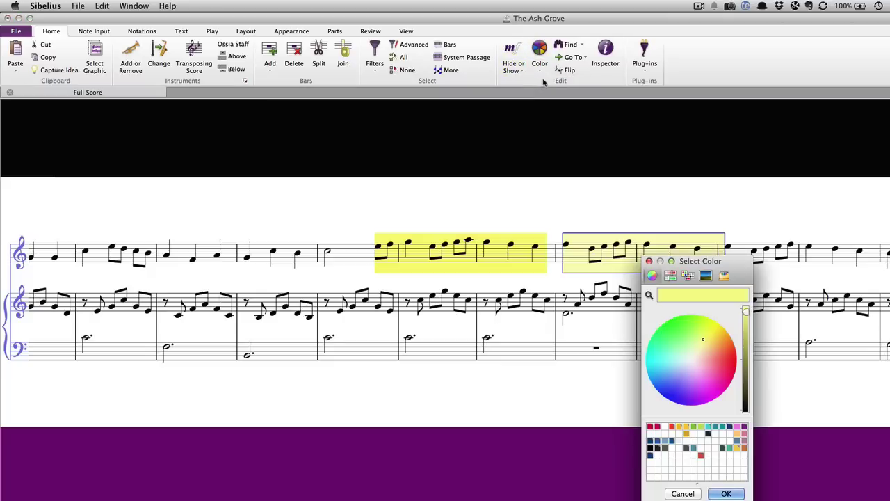
pyautogui.click(736, 427)
pyautogui.click(726, 493)
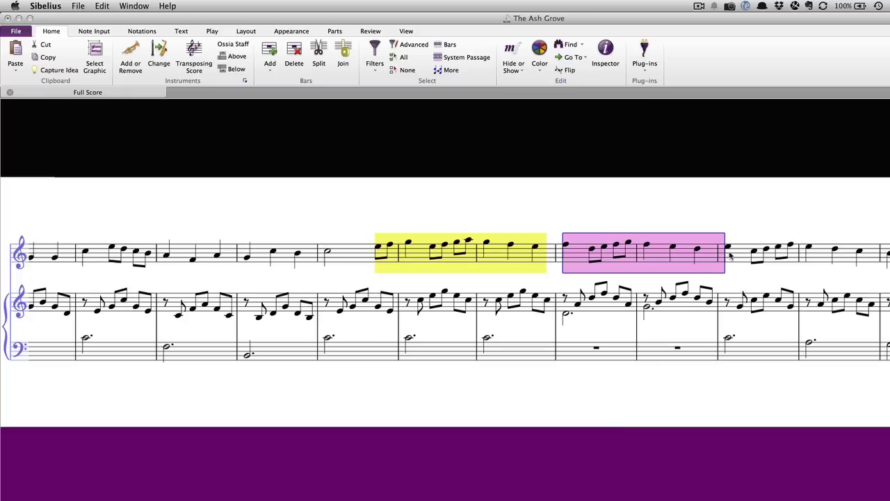
pyautogui.moveTo(723, 257)
pyautogui.mouseDown()
pyautogui.moveTo(879, 276)
pyautogui.moveTo(720, 268)
pyautogui.mouseUp()
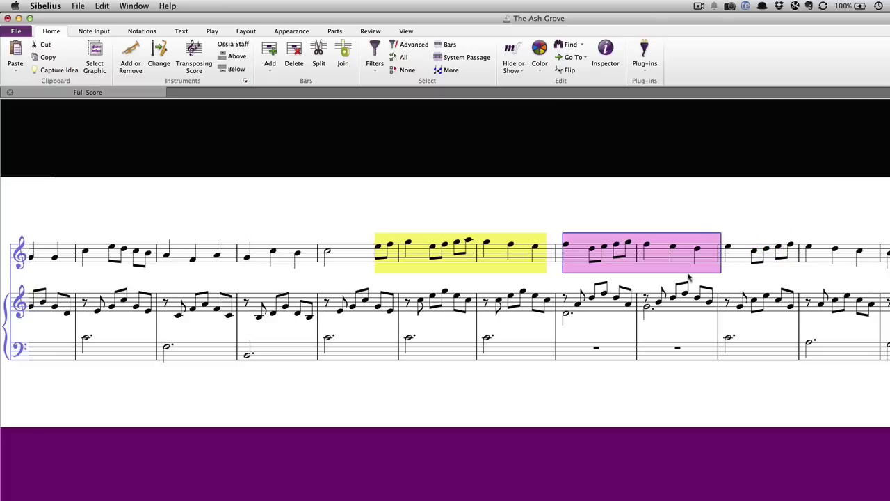
pyautogui.moveTo(666, 276)
pyautogui.mouseDown()
pyautogui.moveTo(841, 285)
pyautogui.moveTo(670, 280)
pyautogui.mouseUp()
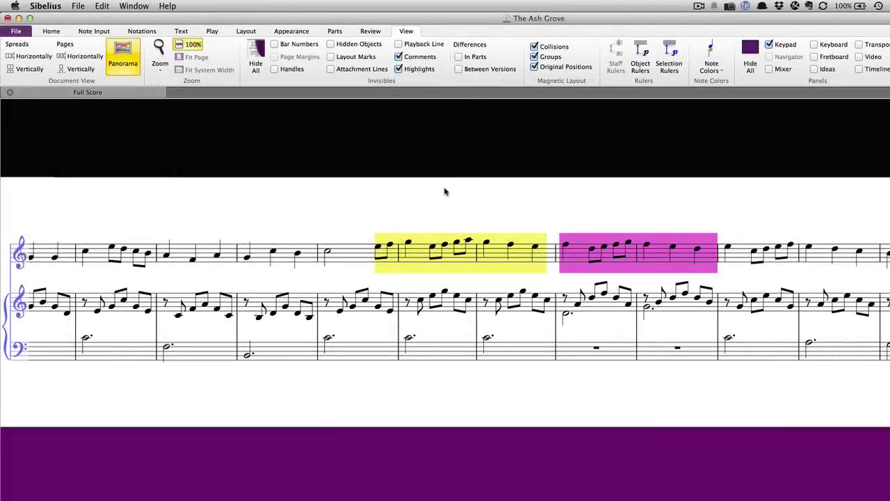
pyautogui.click(399, 69)
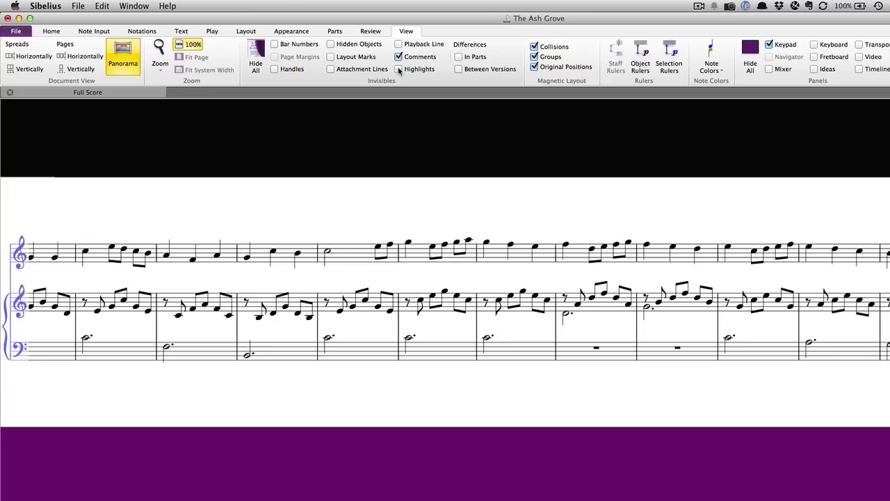
pyautogui.click(399, 69)
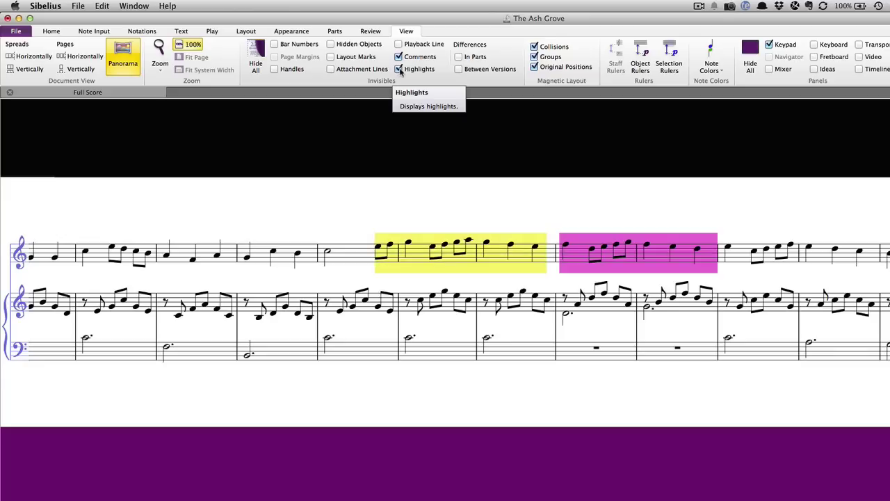
pyautogui.click(427, 273)
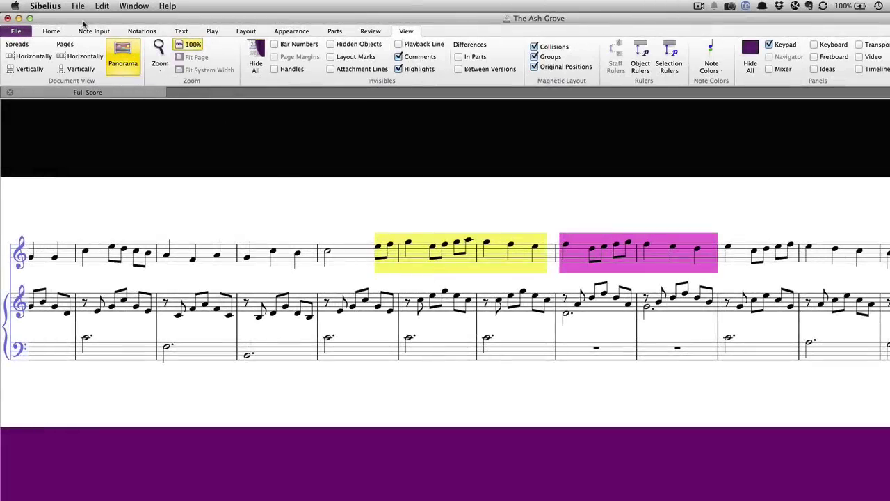
pyautogui.click(53, 32)
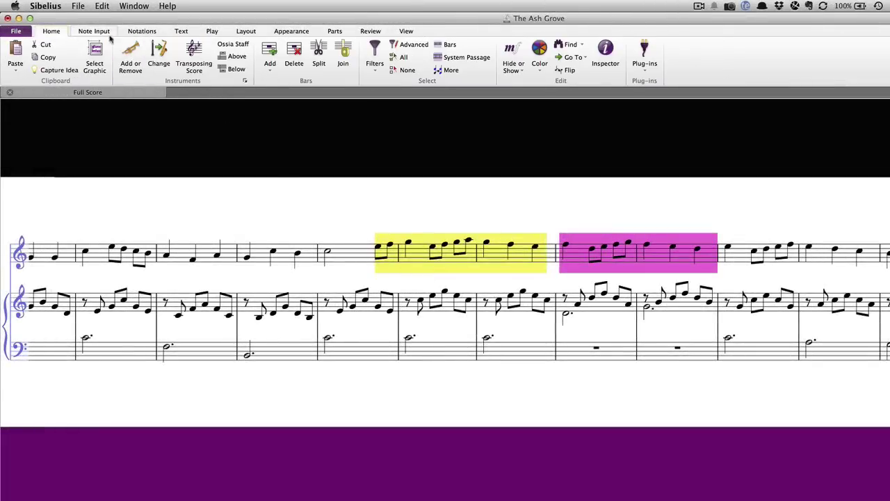
pyautogui.click(638, 69)
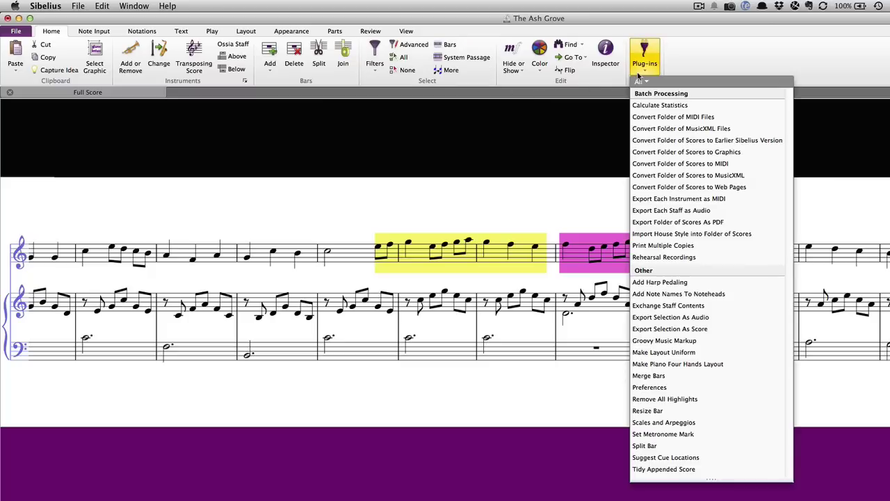
pyautogui.click(685, 399)
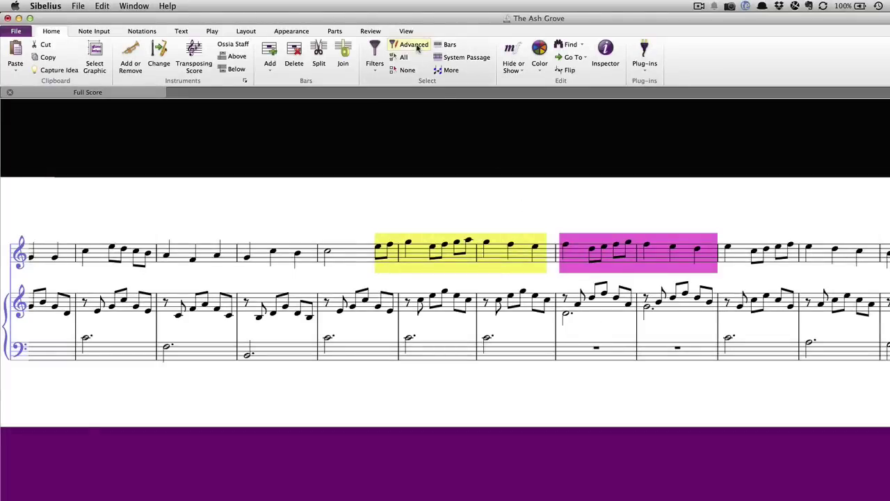
pyautogui.click(413, 33)
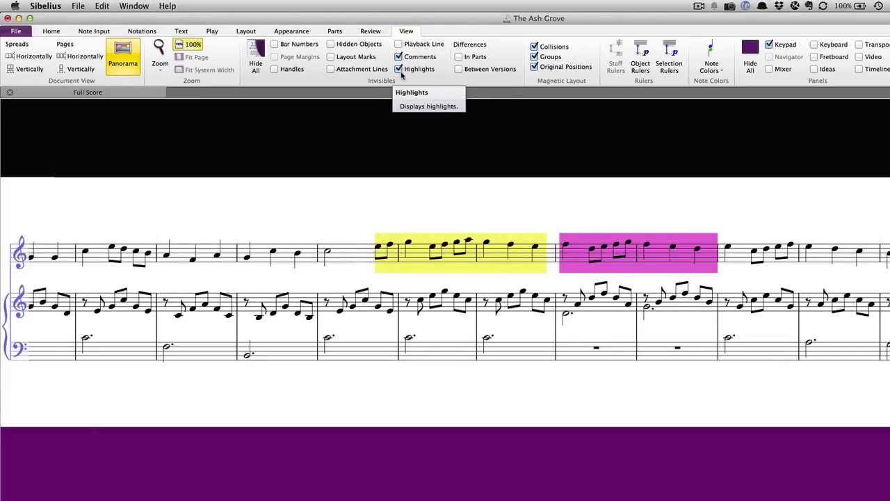
# Step: Hide comments in the score, then view the file's Info and Print pages
pyautogui.click(401, 58)
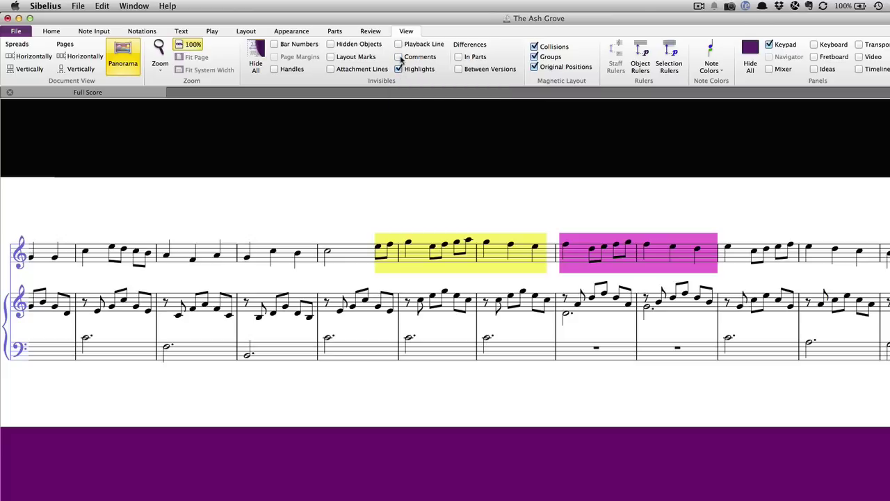
pyautogui.click(16, 31)
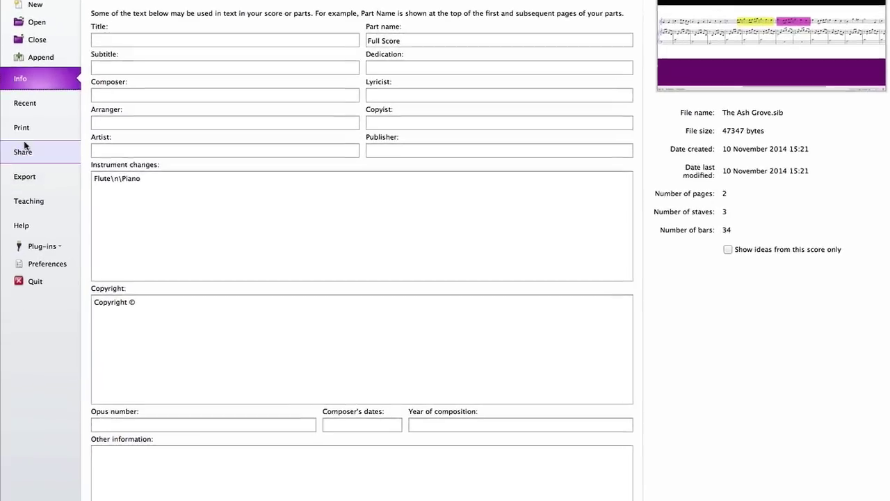
pyautogui.click(25, 192)
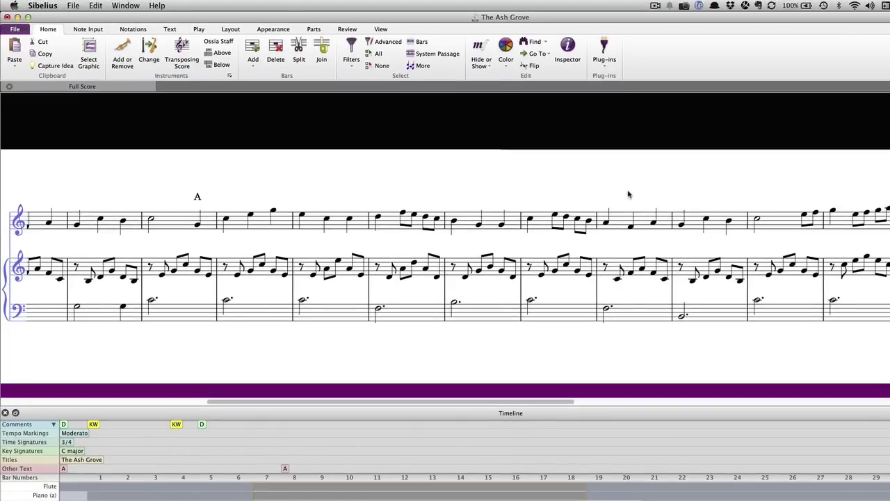
pyautogui.click(382, 29)
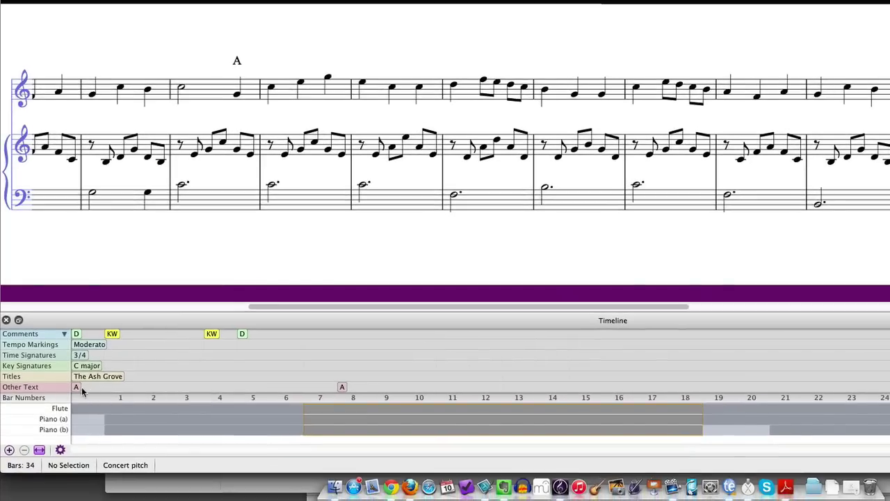
pyautogui.click(76, 385)
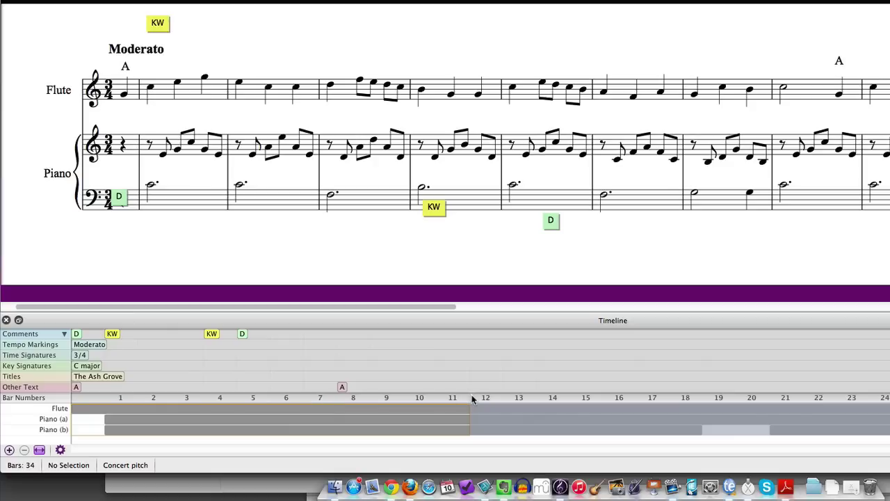
pyautogui.click(517, 98)
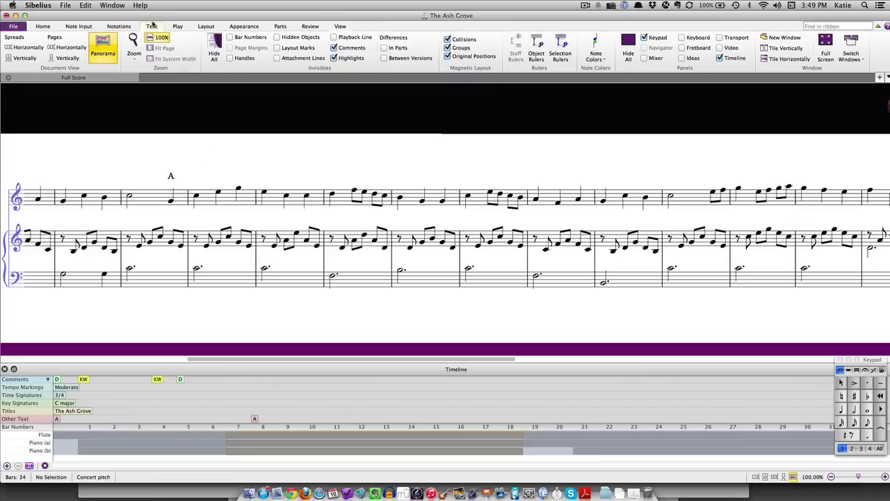
# Step: Add Recapitulation structure text 'B' above bar 16
pyautogui.click(151, 26)
pyautogui.click(337, 66)
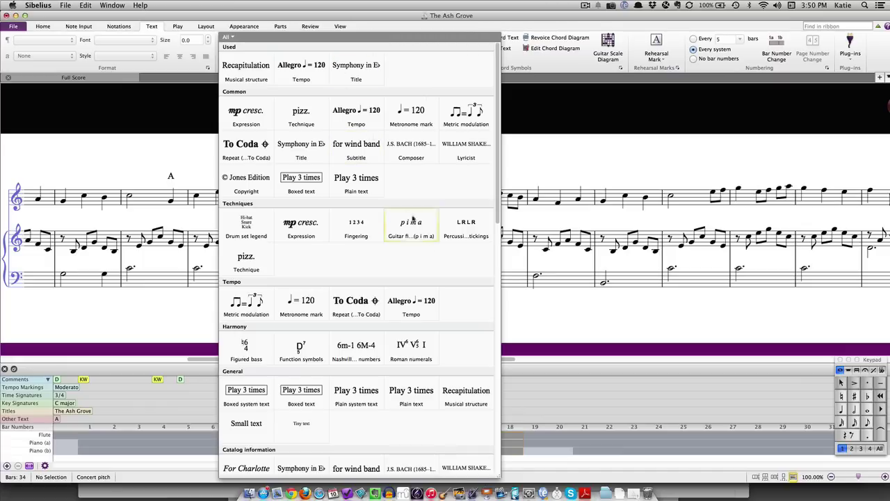
pyautogui.click(472, 394)
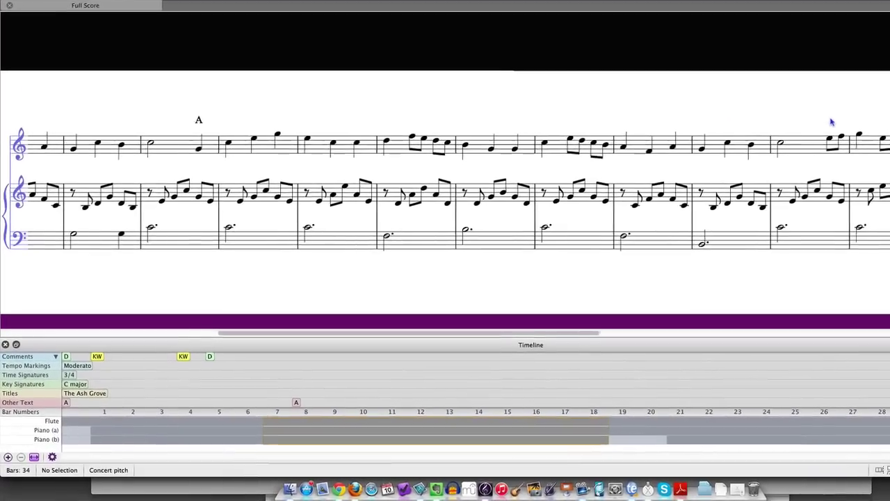
pyautogui.click(772, 149)
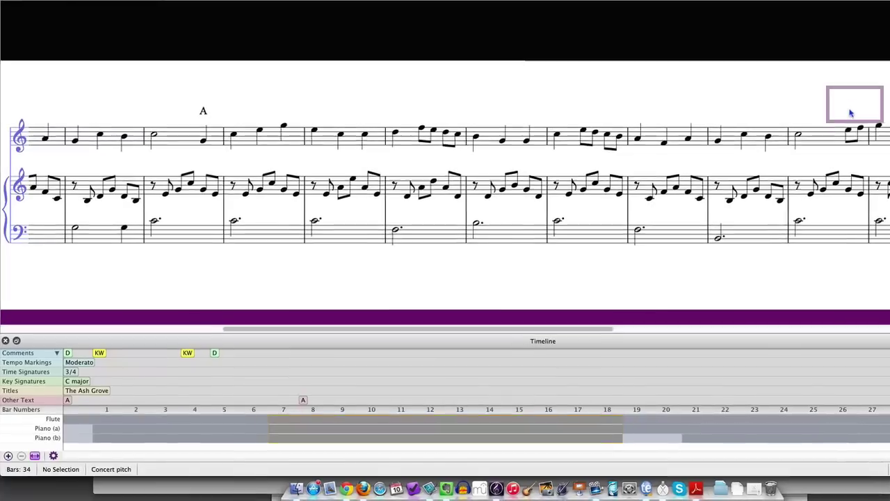
pyautogui.write('B')
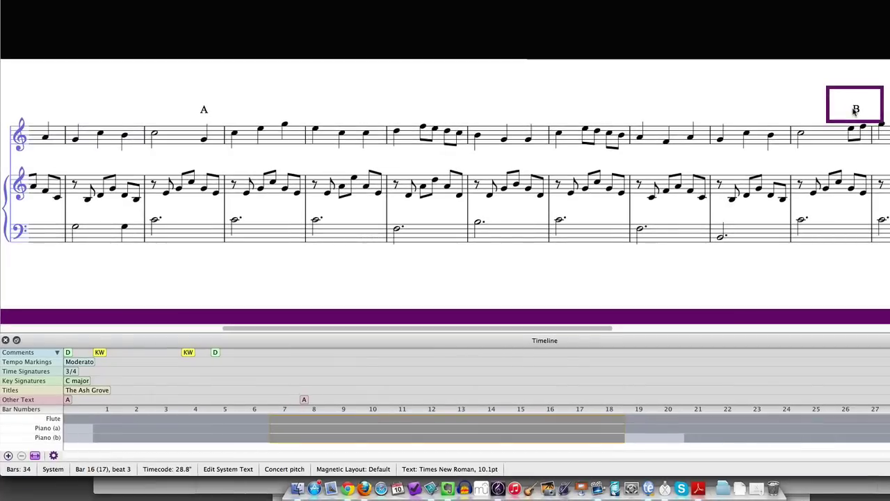
pyautogui.press('Escape')
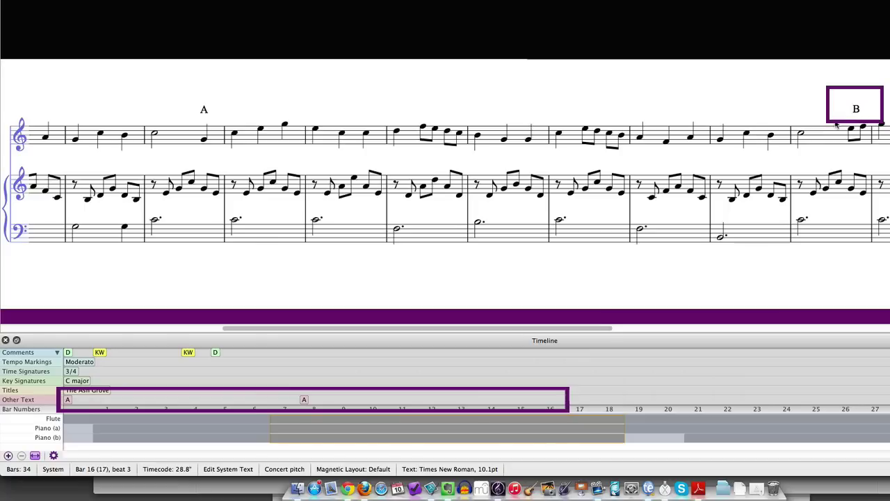
pyautogui.press('Escape')
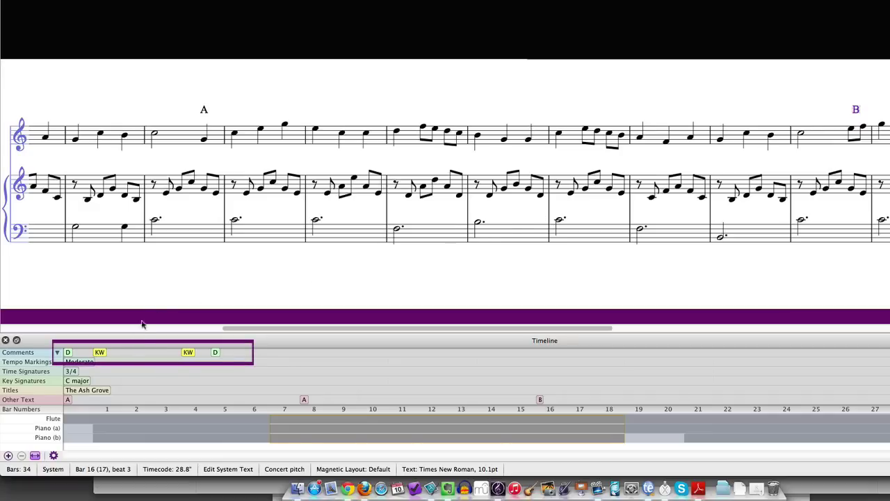
# Step: Show the first Timeline comment, which asks to add articulation to the flute part
pyautogui.moveTo(101, 355)
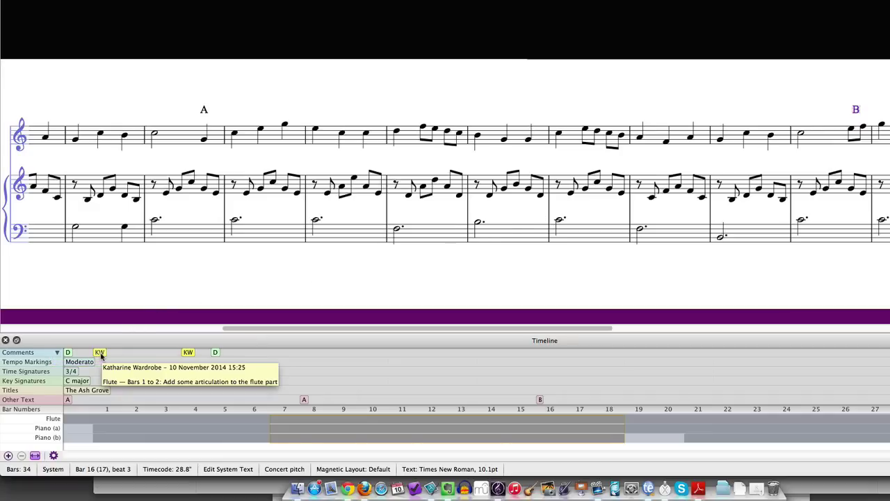